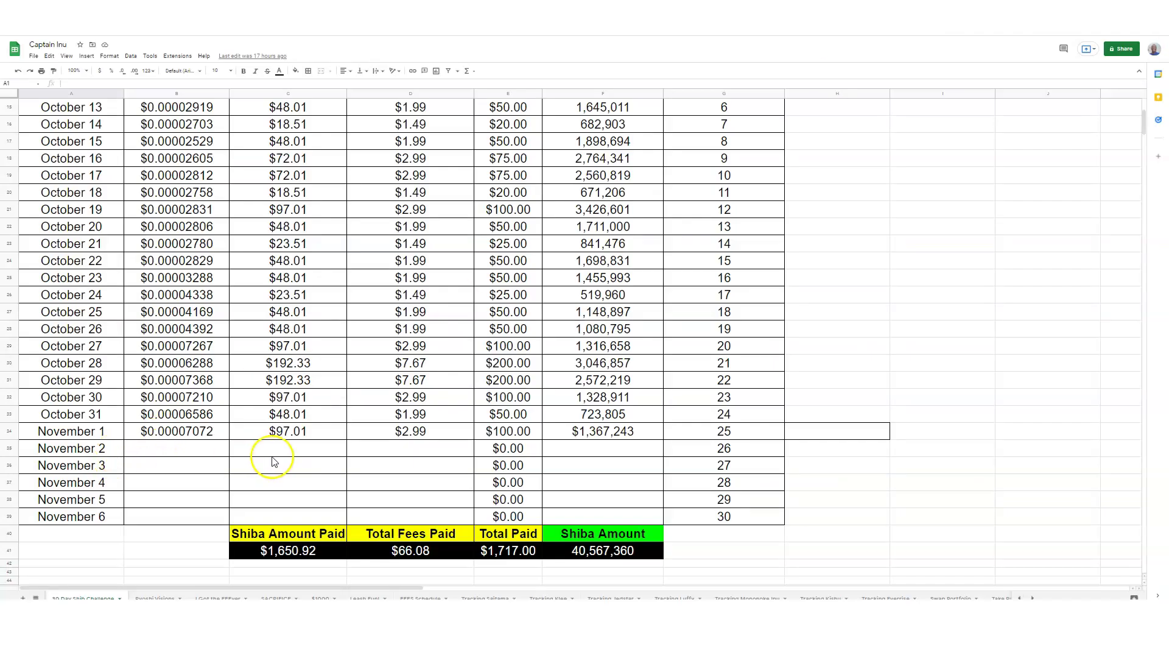
Update the day counter in H50 to 26 and select the empty November 2 row B35:F35
scroll(957, 475, "down", 2)
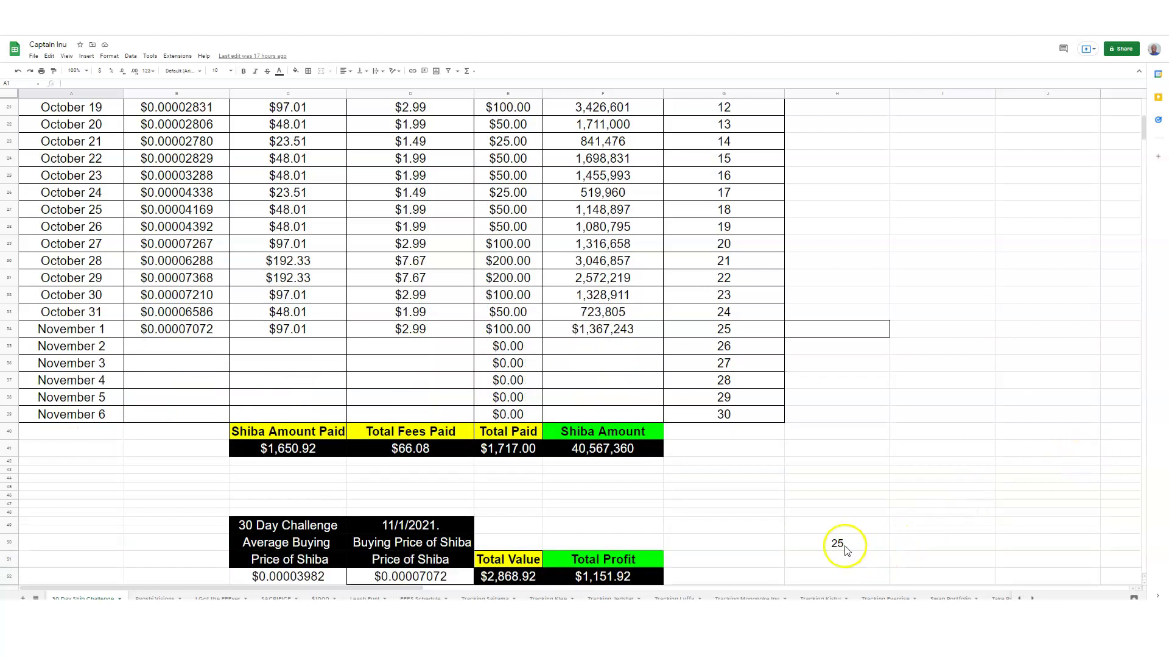
left_click(844, 544)
type("26")
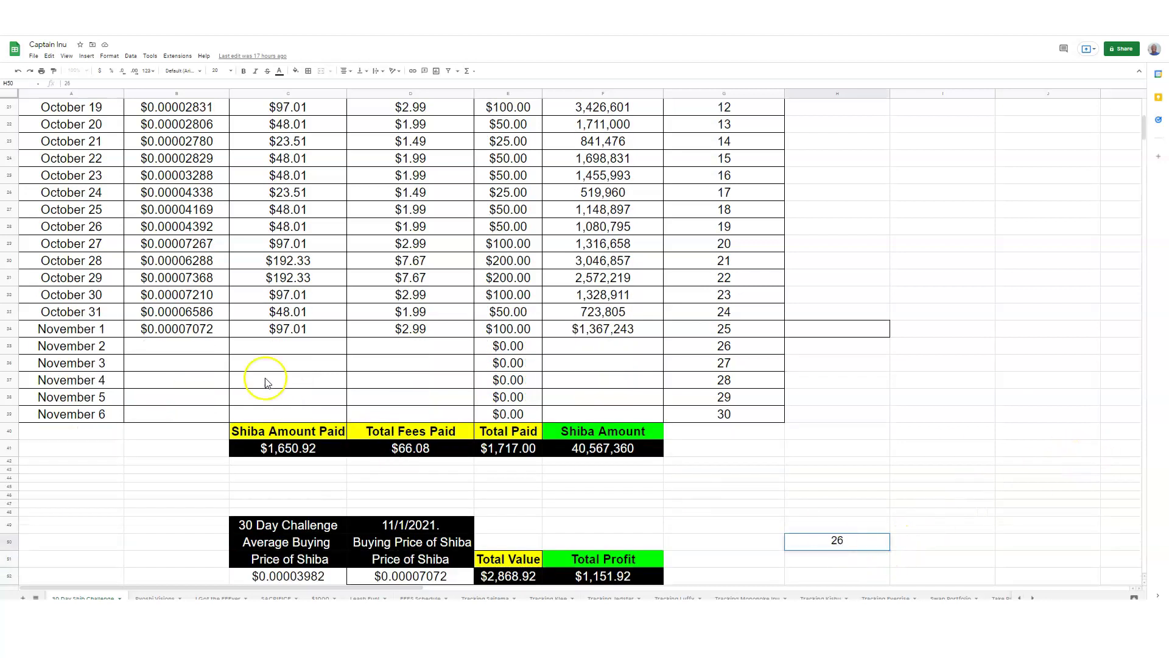
left_click_drag(125, 338, 613, 343)
Copy the current SHIBA INU price $0.00006961 from CoinMarketCap
key("ctrl+Tab")
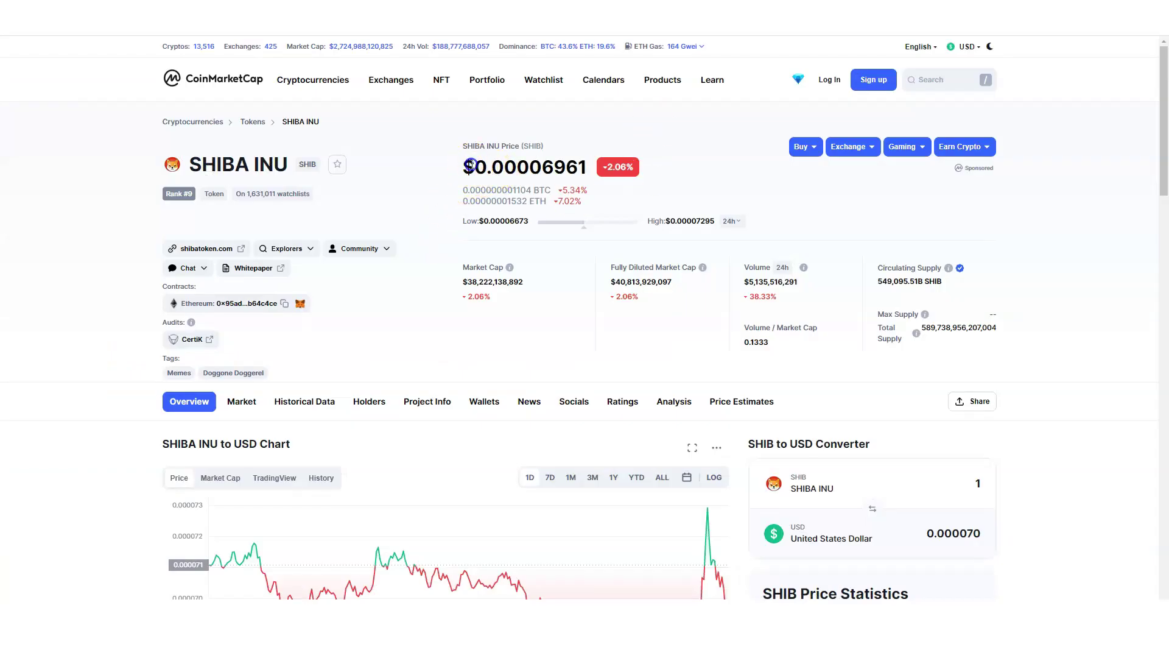
left_click_drag(470, 164, 570, 168)
right_click(585, 168)
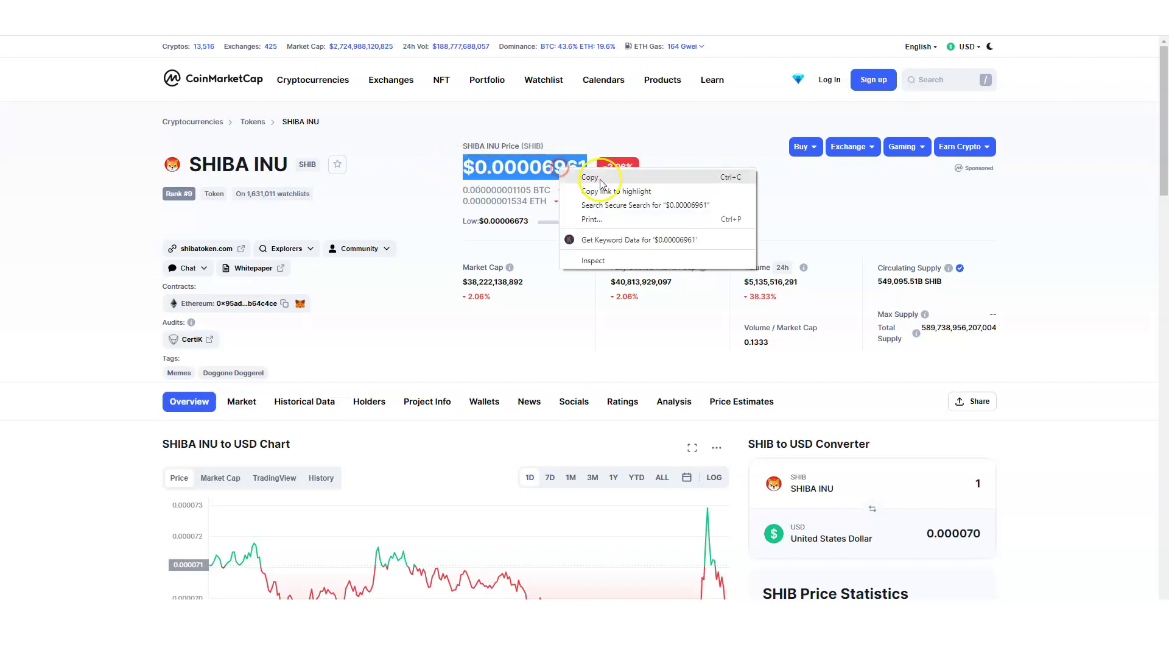
left_click(600, 180)
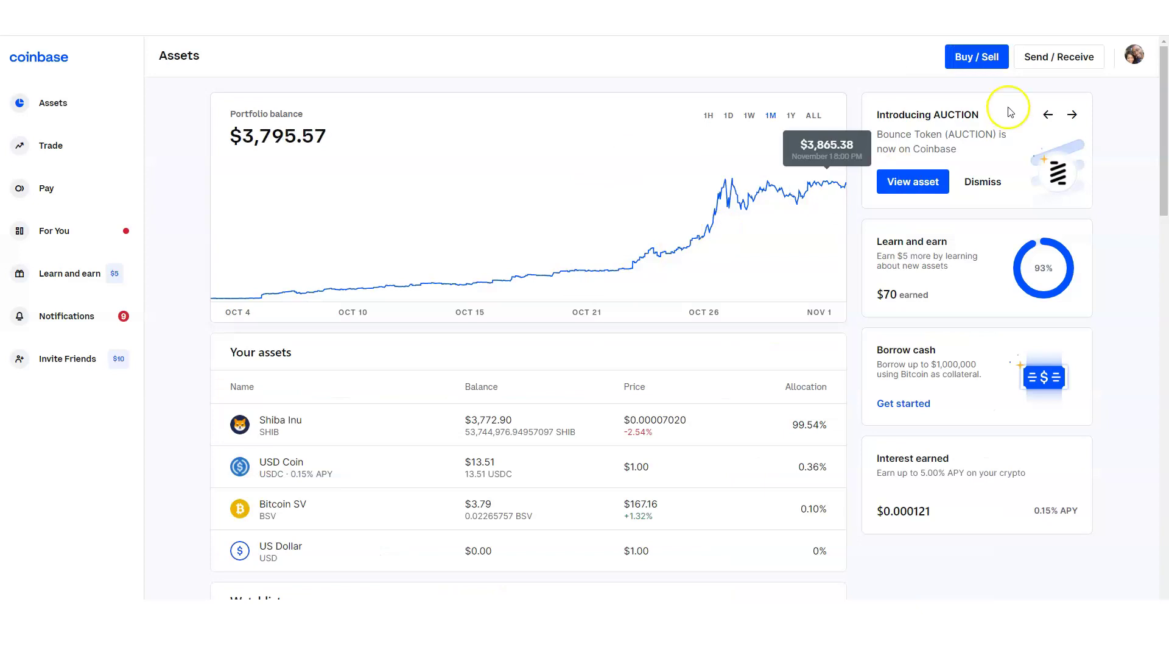
Preview a $150 SHIBA INU buy in Coinbase: 2,101,704.12306285 SHIB with a $2.99 fee
left_click(976, 57)
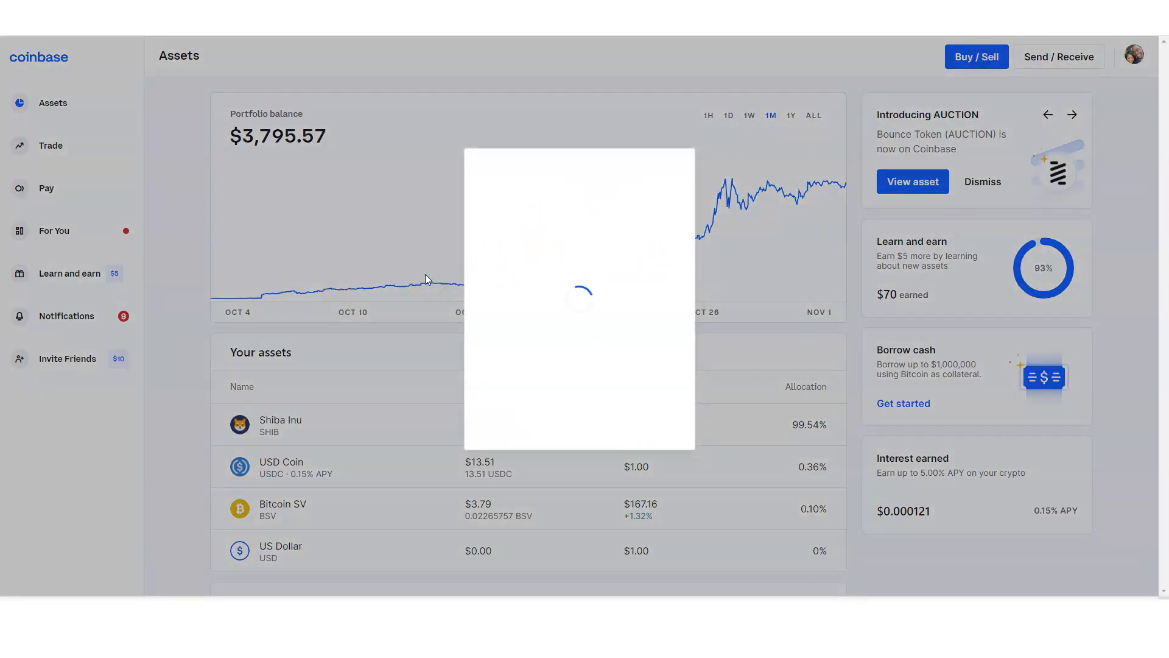
left_click_drag(357, 292, 324, 356)
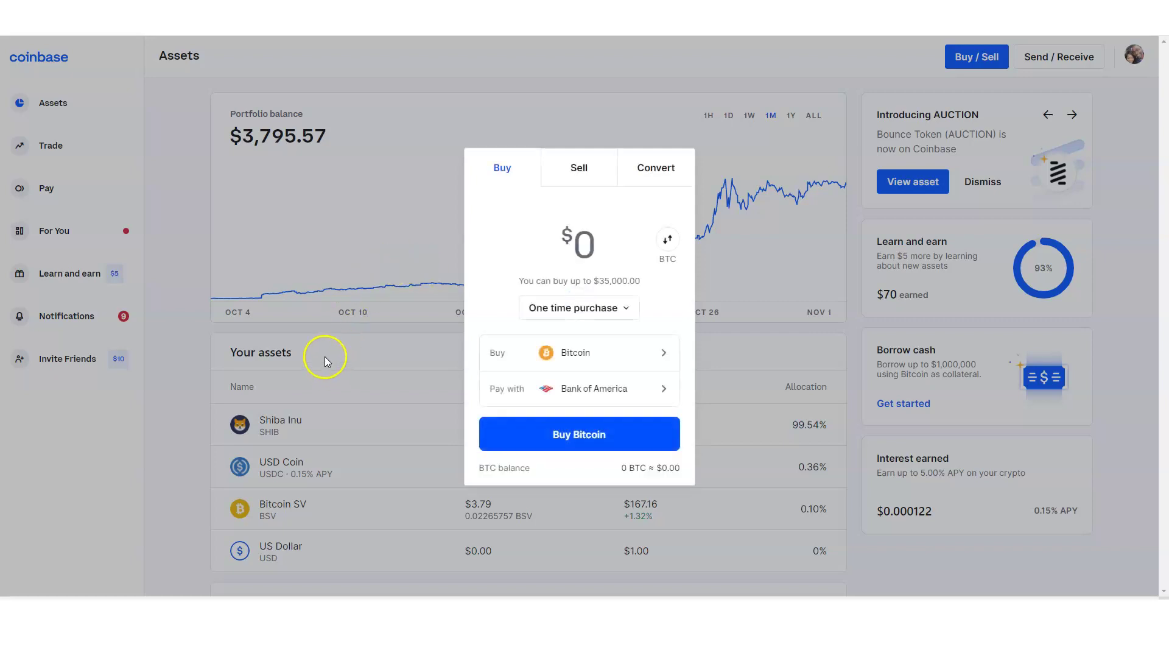
left_click(601, 358)
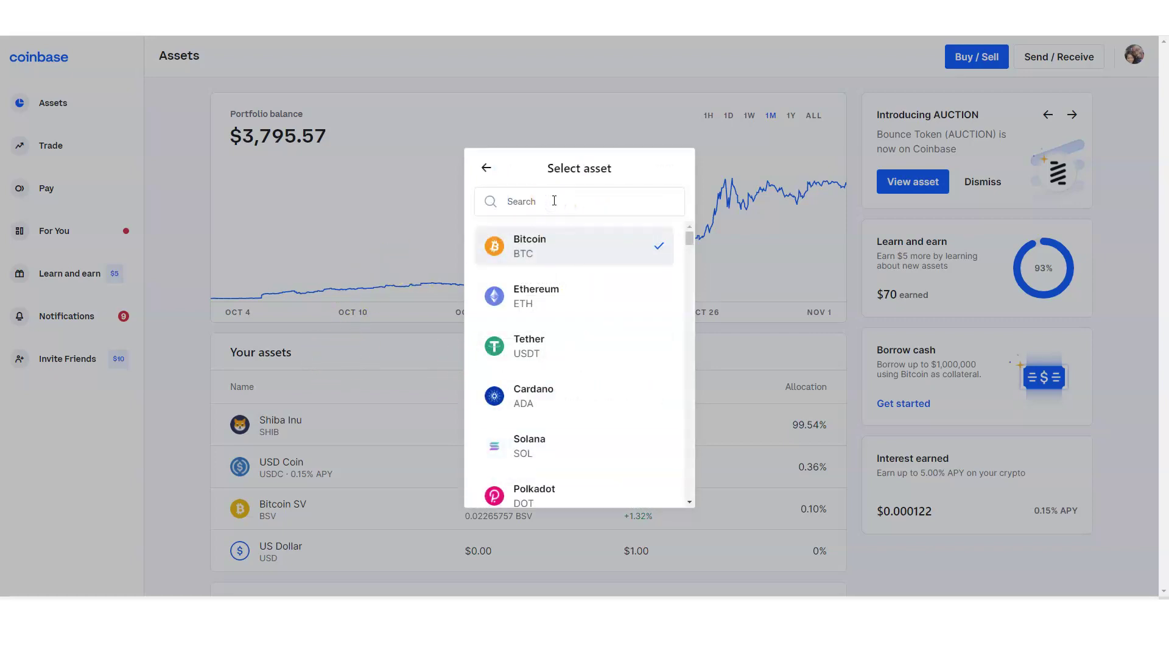
left_click(555, 201)
type("shiba")
left_click(553, 246)
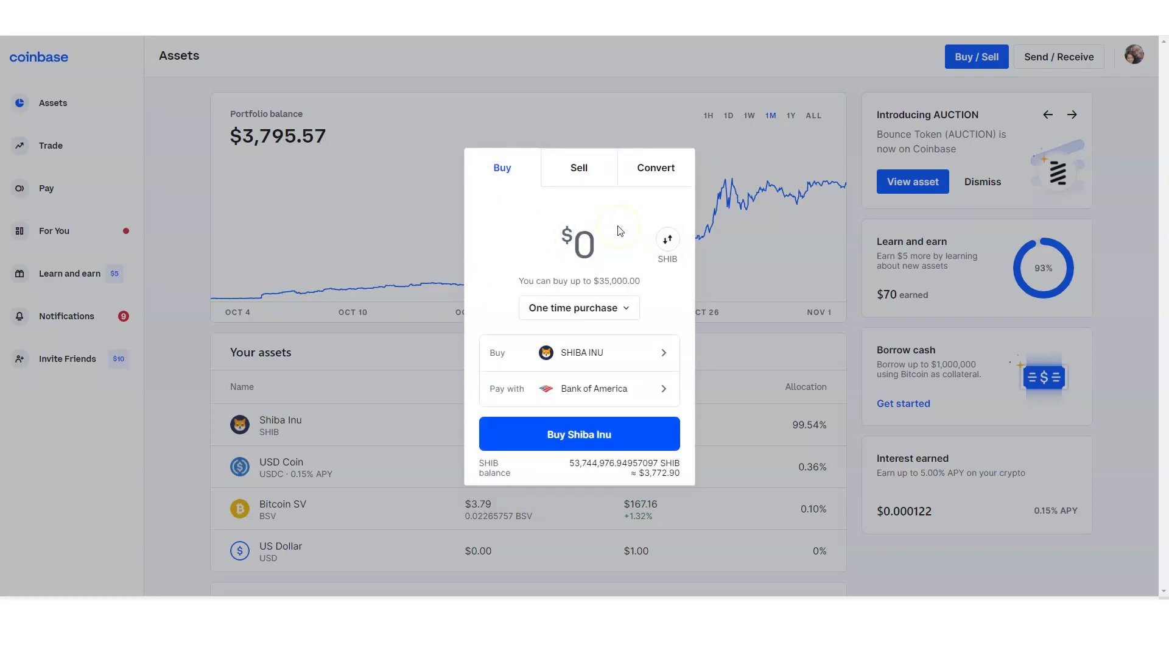
type("150")
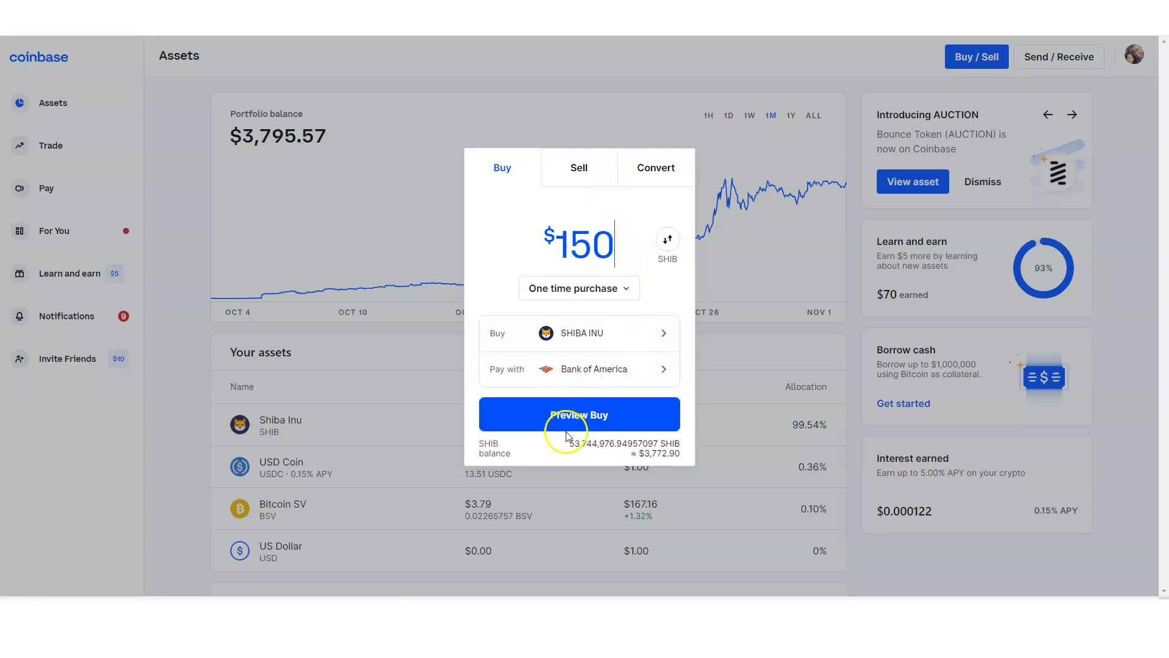
left_click(589, 414)
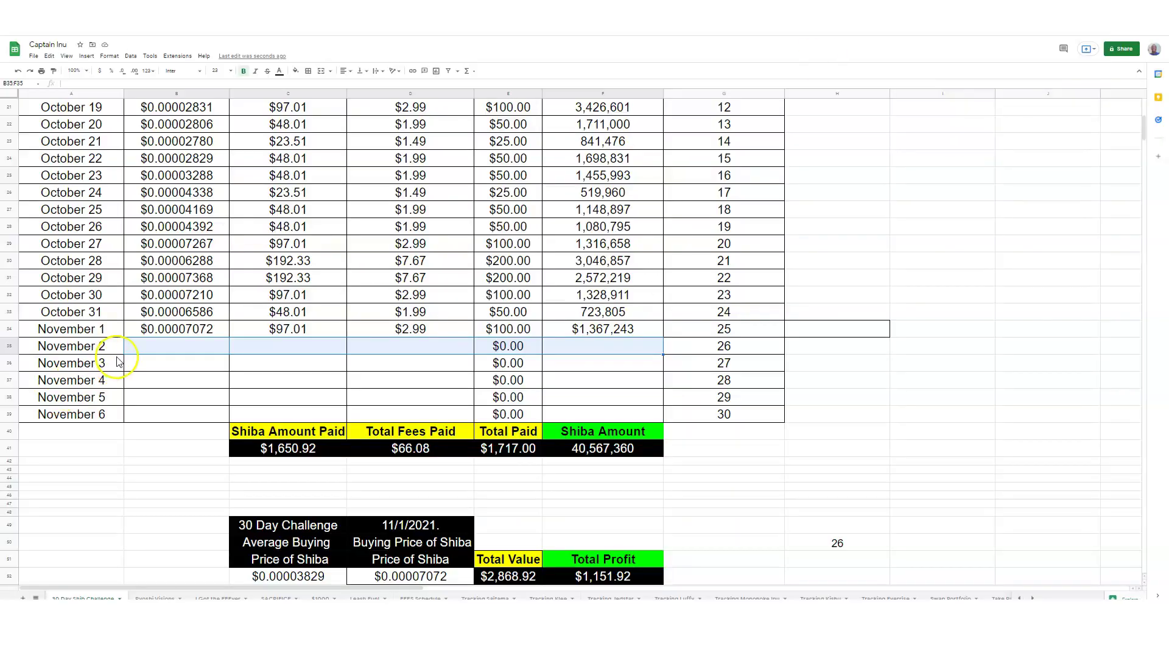
Paste the 0.00006961 price into B35 and place the $150 SHIBA INU purchase
left_click(158, 350)
key("ctrl+v")
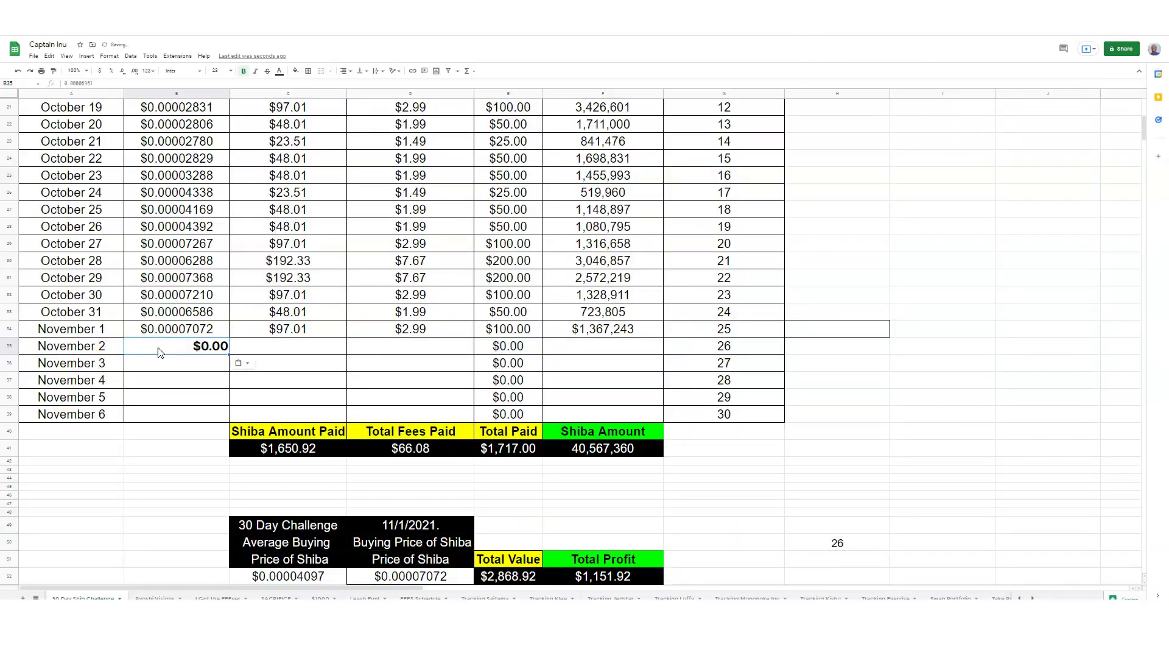
scroll(739, 104, "up", 1)
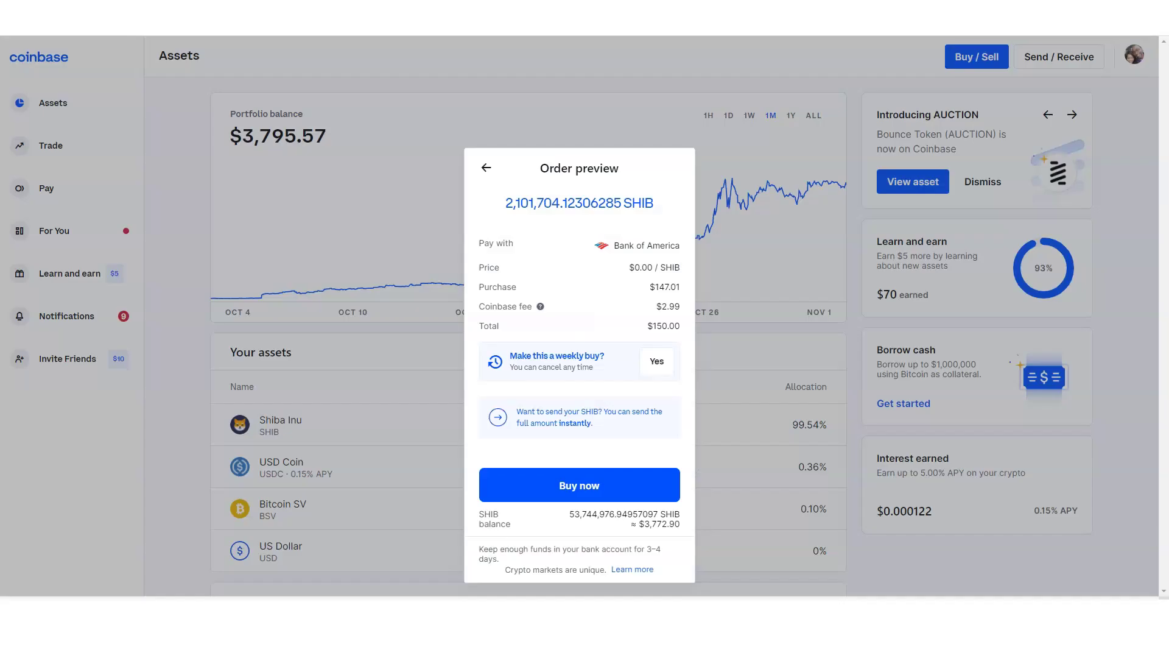
left_click(545, 481)
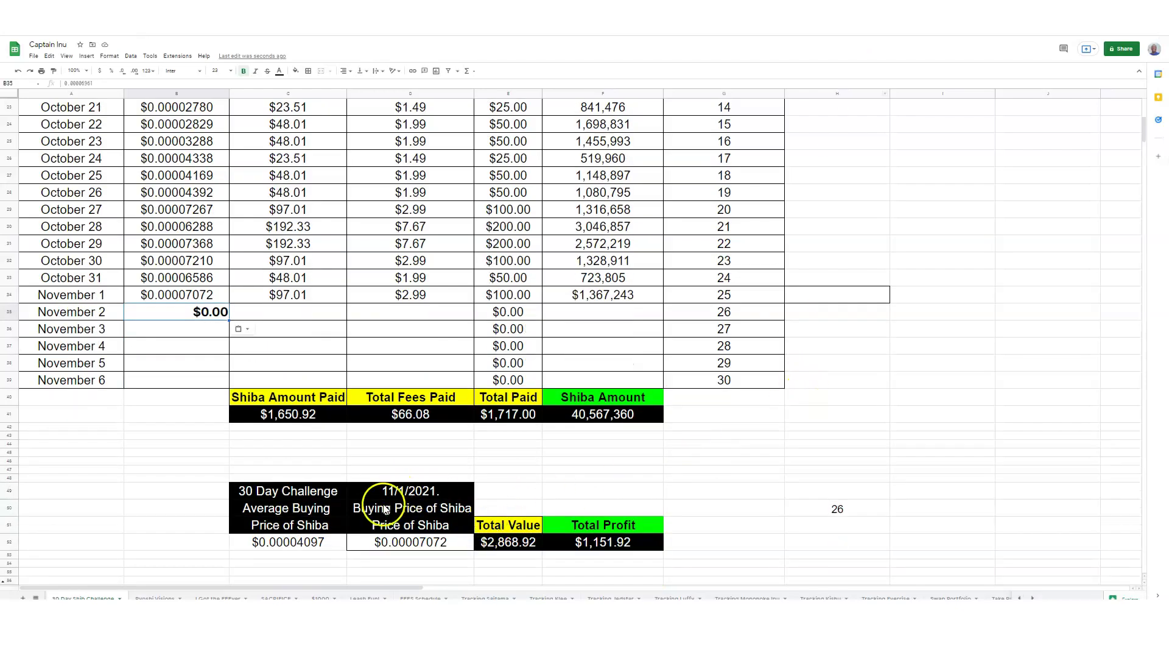
Undo the mistaken formula started in the average buying price cell, restoring its value
left_click(315, 545)
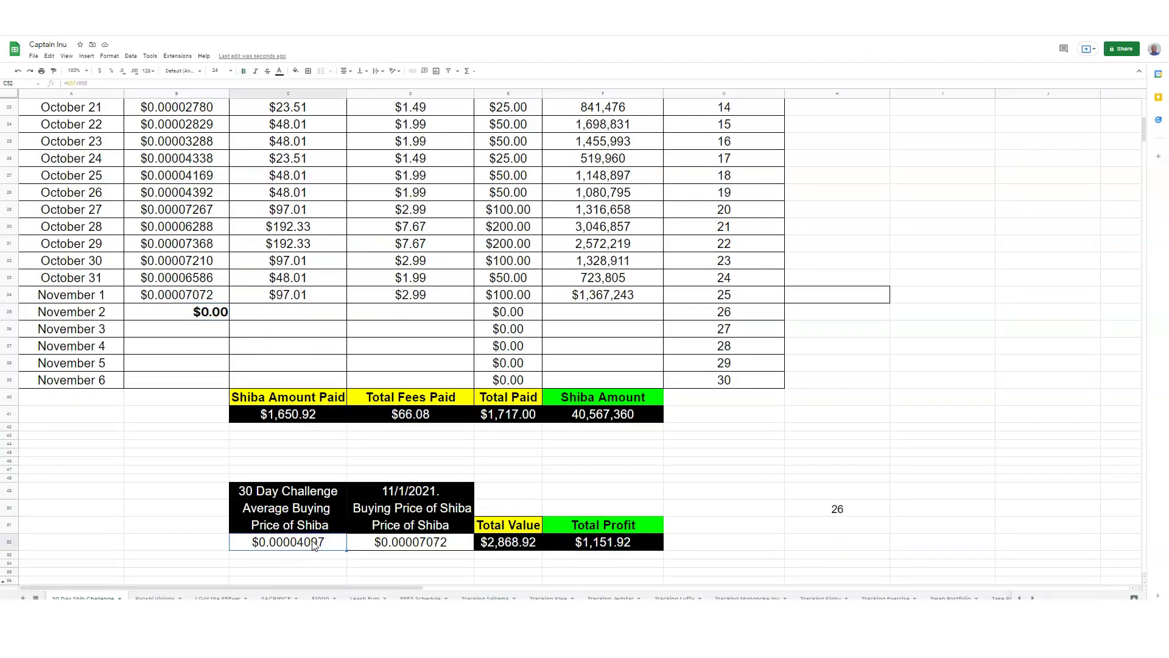
type("=")
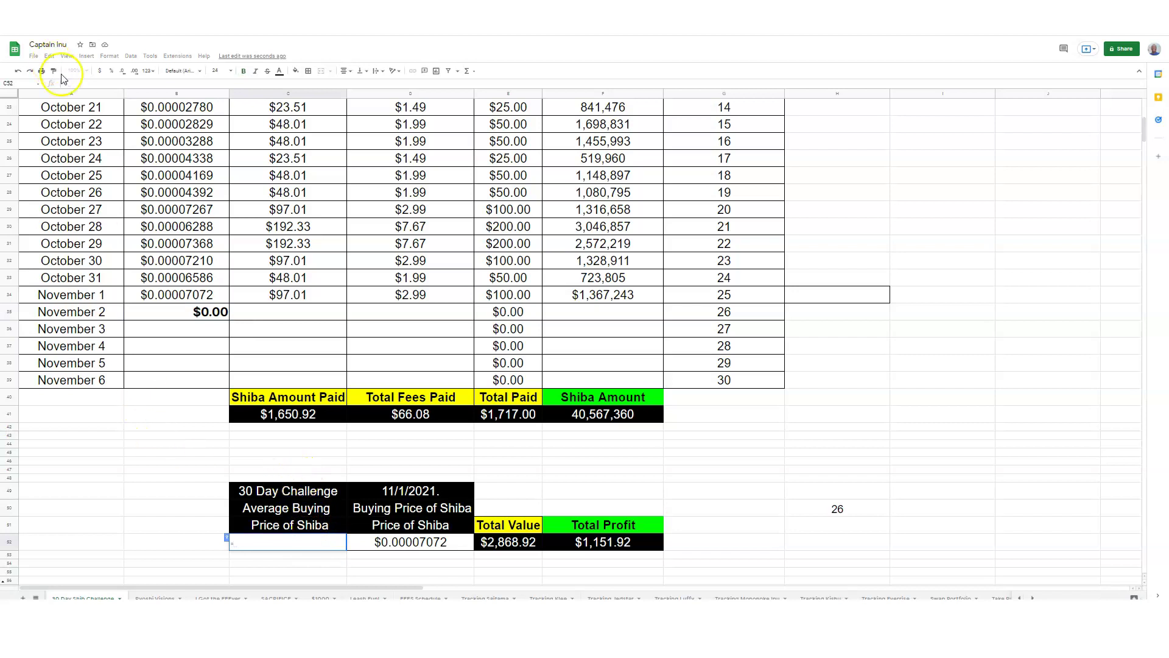
left_click(92, 379)
left_click(19, 72)
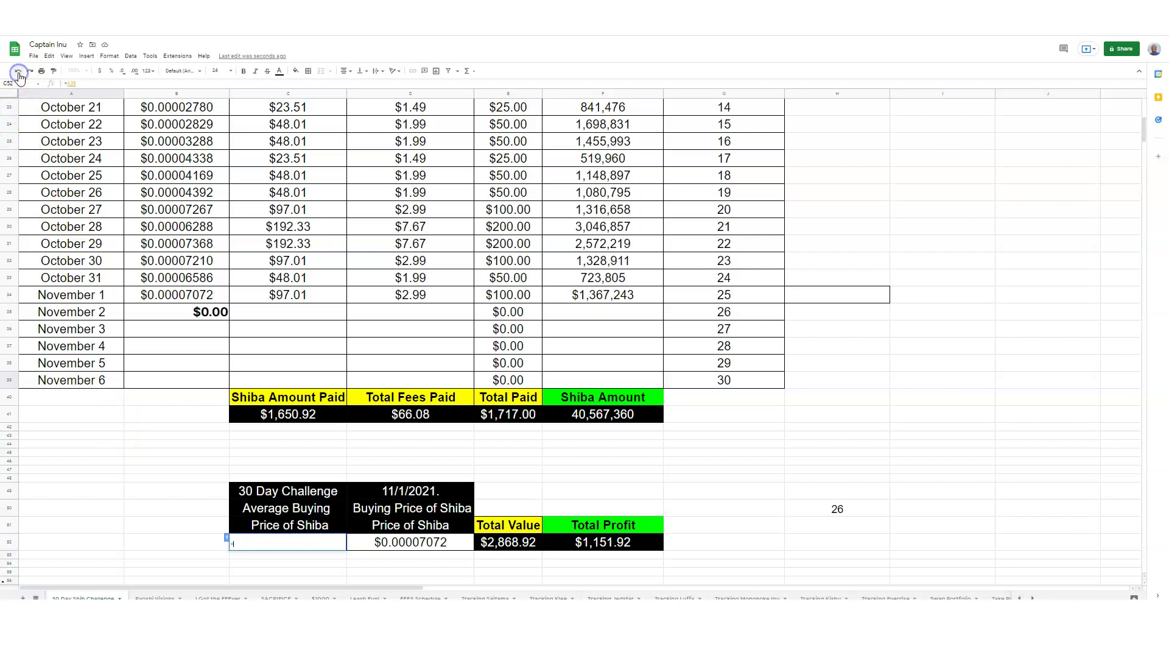
key("Escape")
left_click(101, 487)
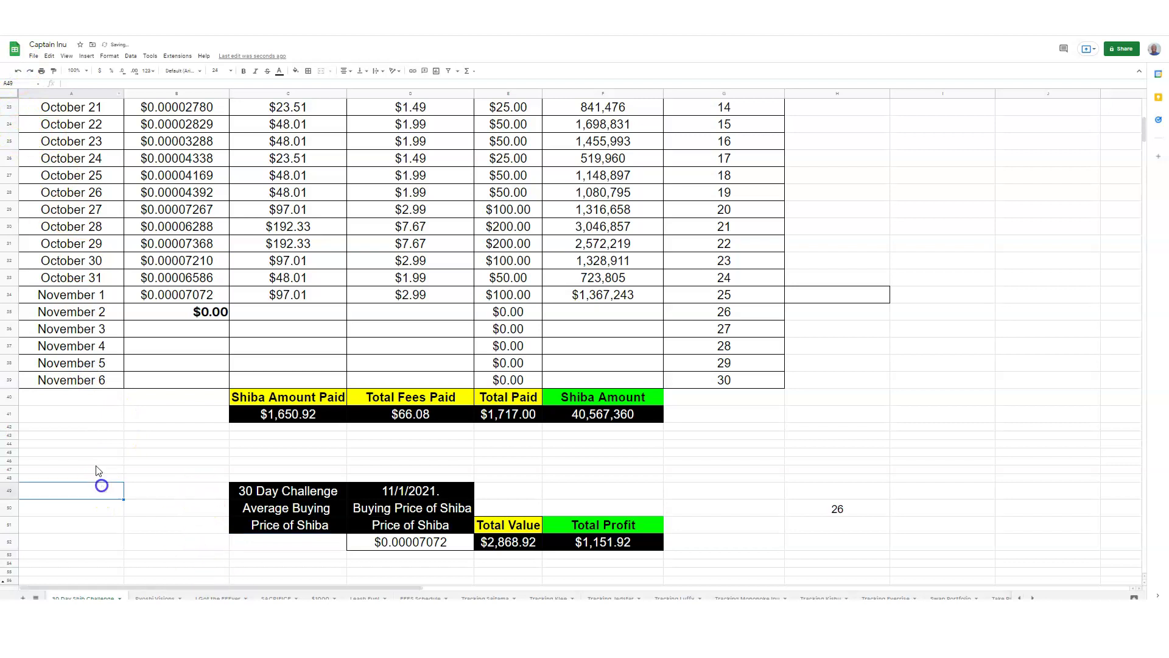
left_click(19, 71)
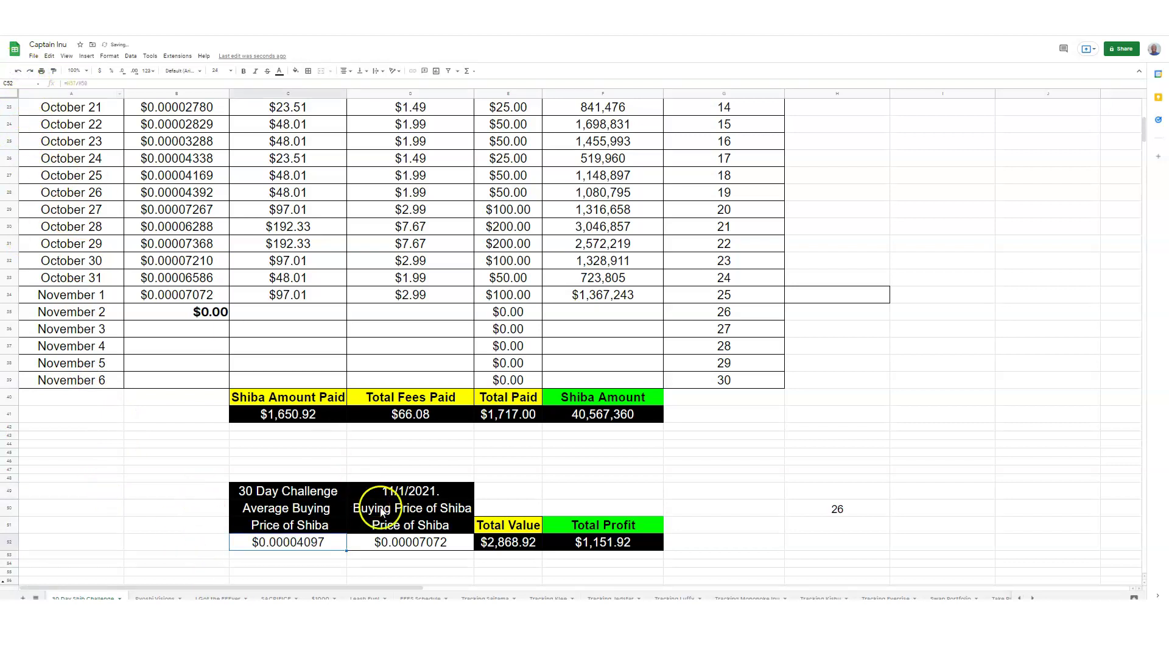
Set the Buying Price of Shiba cell to =B35, pulling November 2's $0.00006961 price
left_click(397, 545)
type("=")
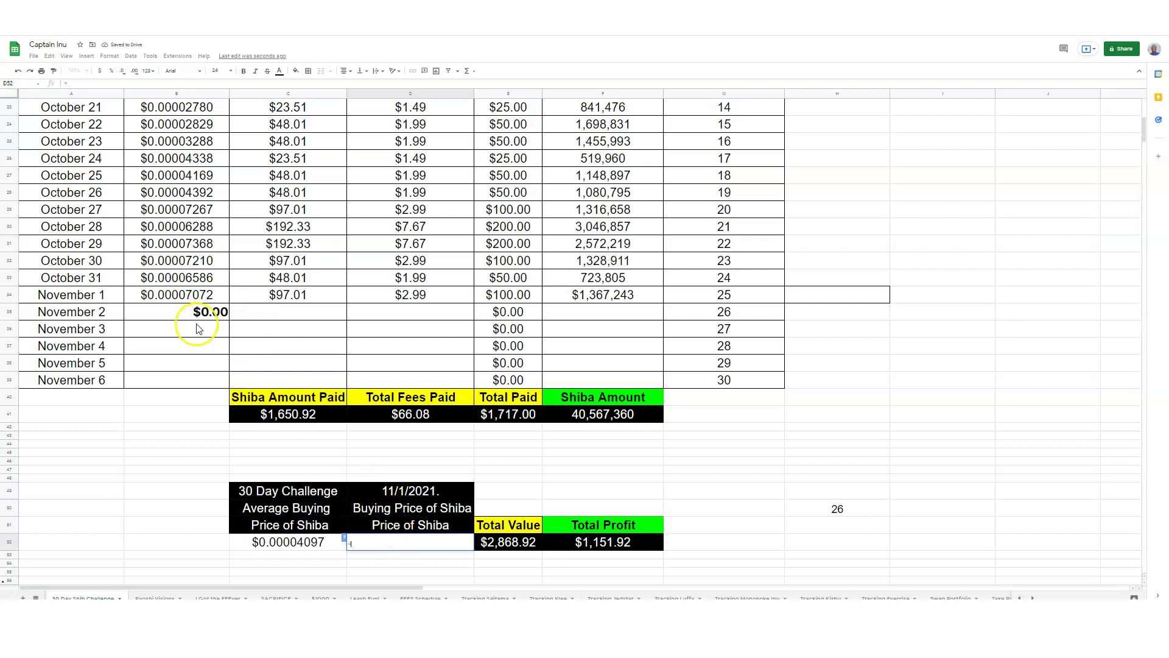
left_click(196, 312)
key("Return")
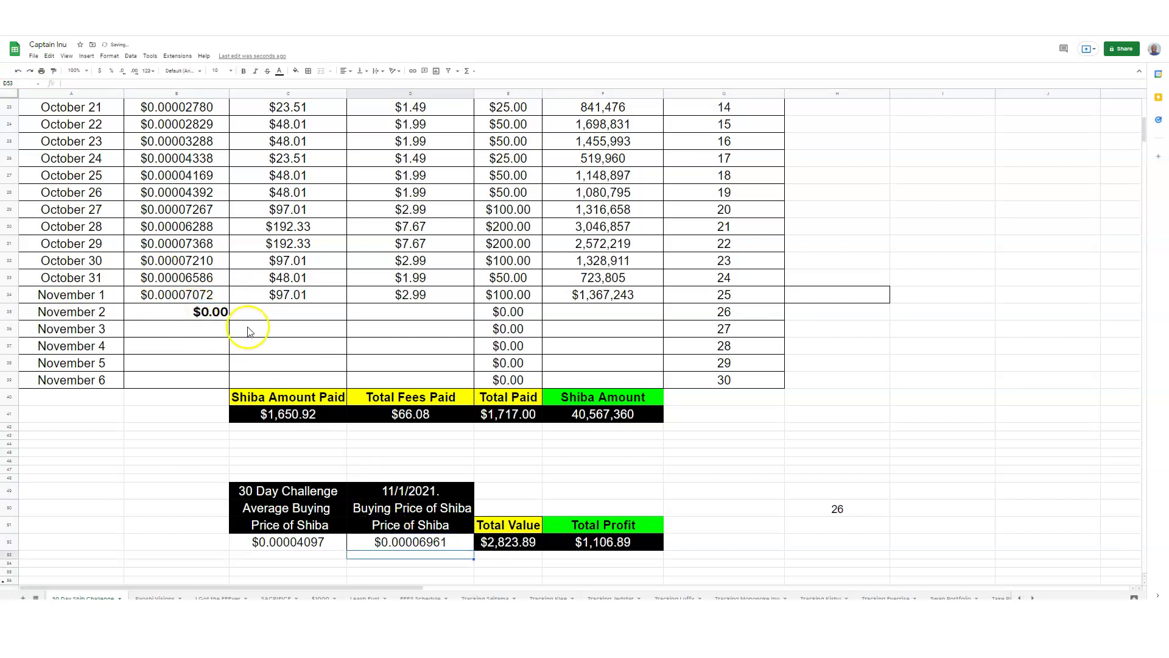
left_click(201, 294)
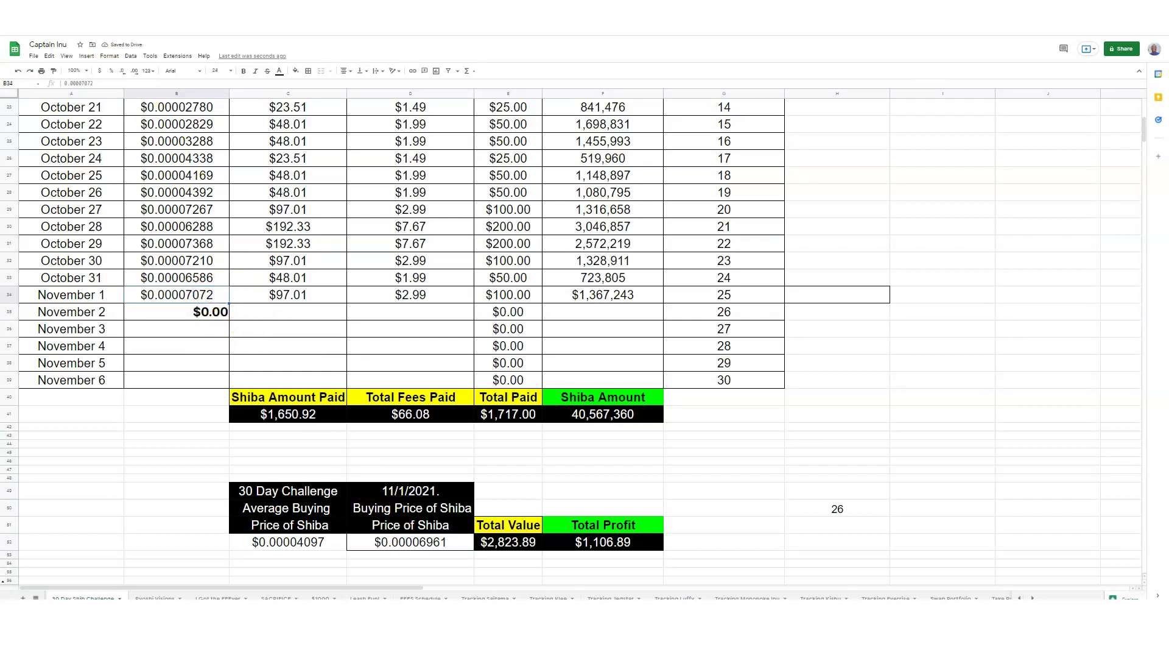
Copy the 2,101,704 SHIB amount from the Nov 02 Coinbase transaction details
key("ctrl+Tab")
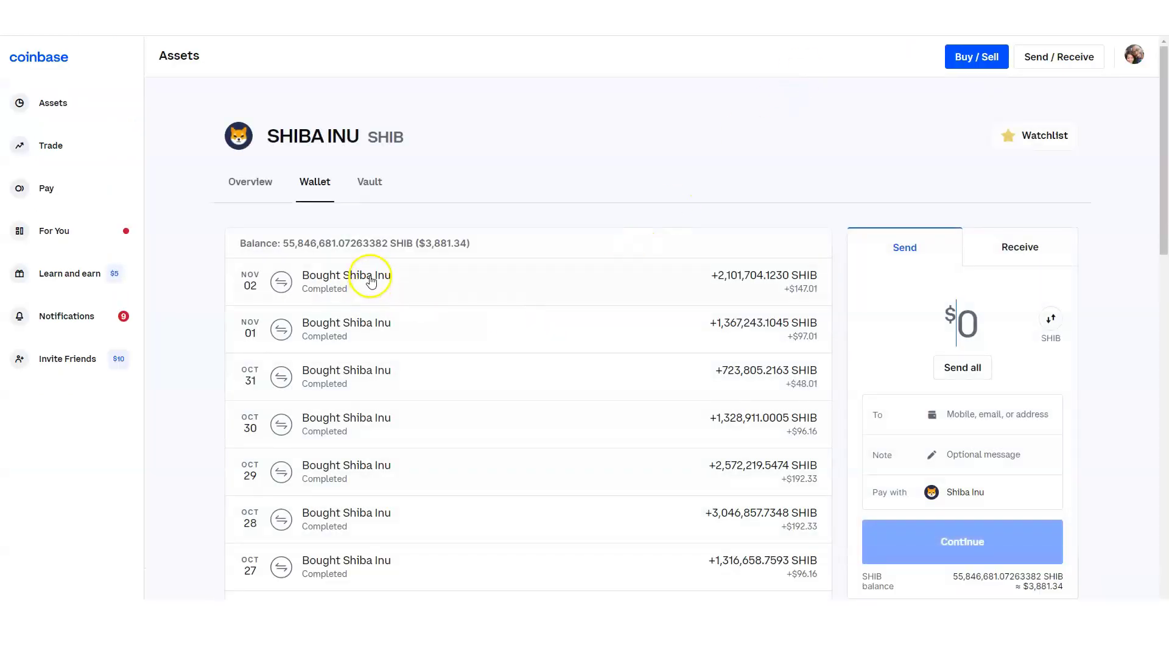
left_click(371, 281)
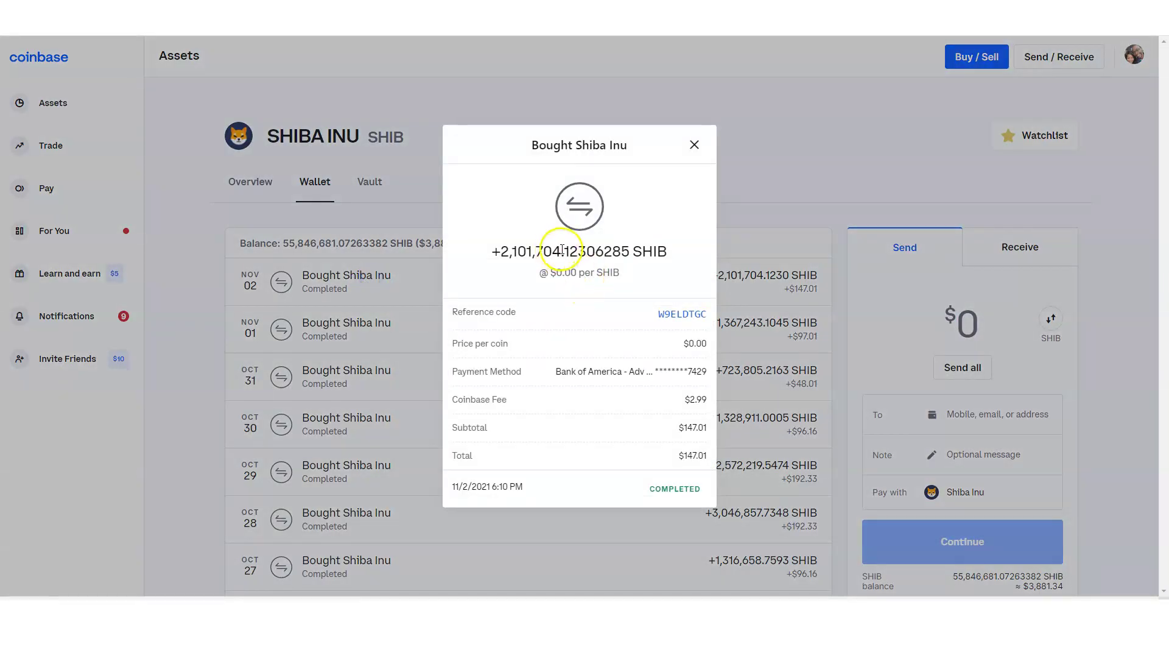
left_click_drag(561, 249, 527, 248)
right_click(516, 252)
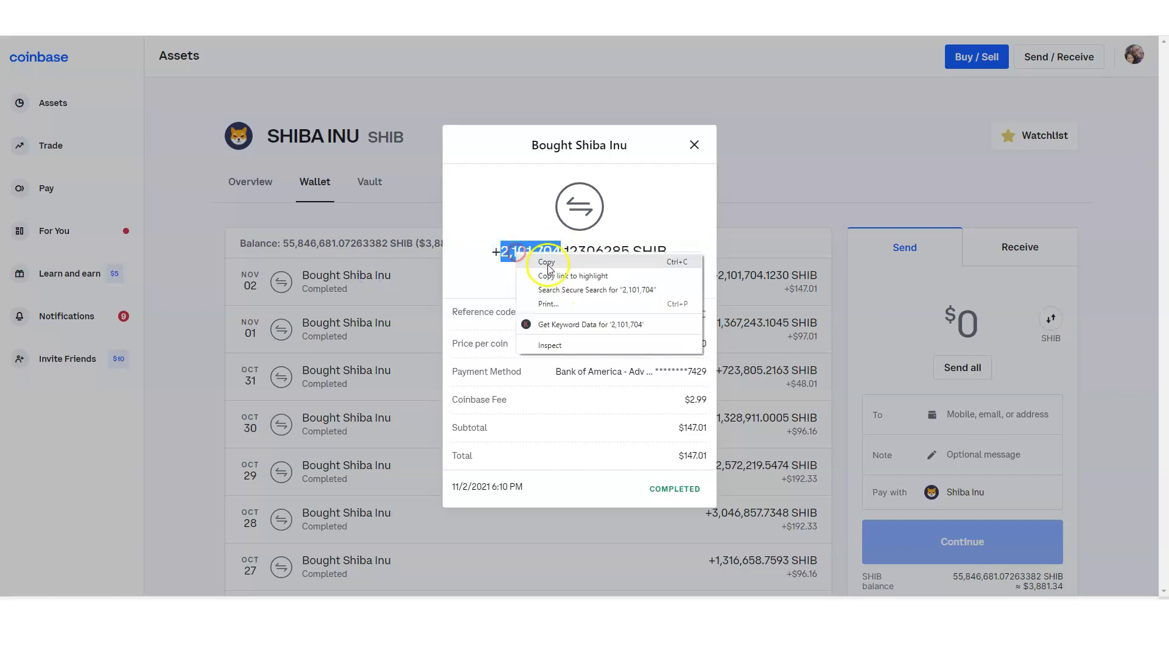
left_click(548, 264)
Paste 2,101,704 into the November 2 Shiba Amount cell F35
left_click(914, 35)
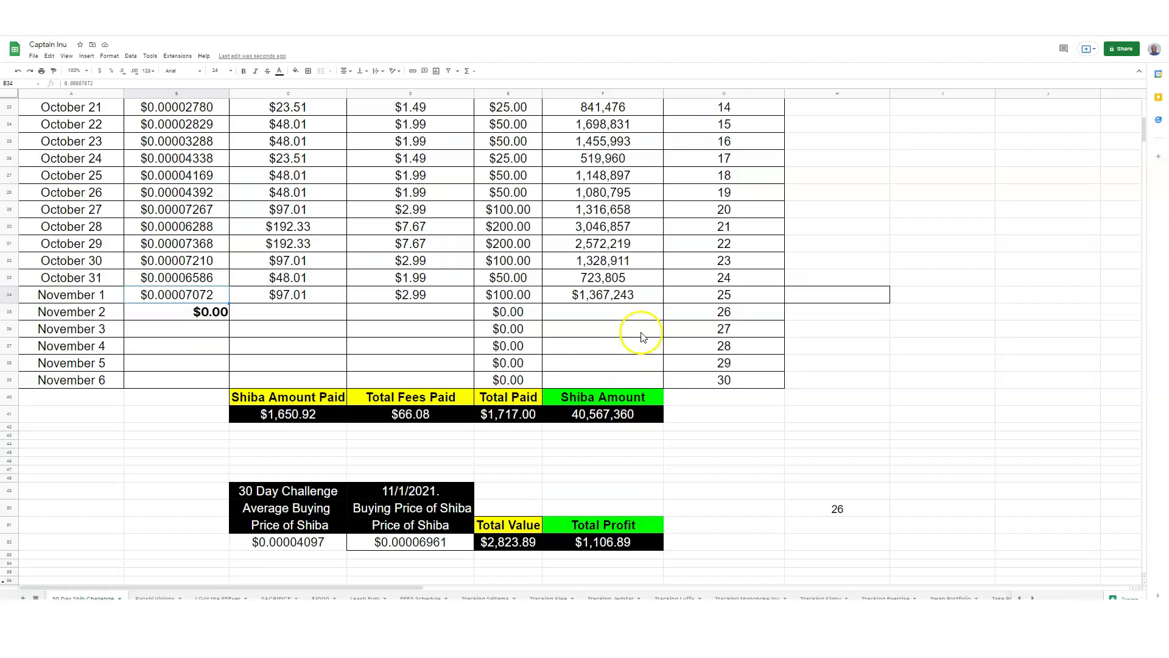
left_click(603, 312)
key("ctrl+v")
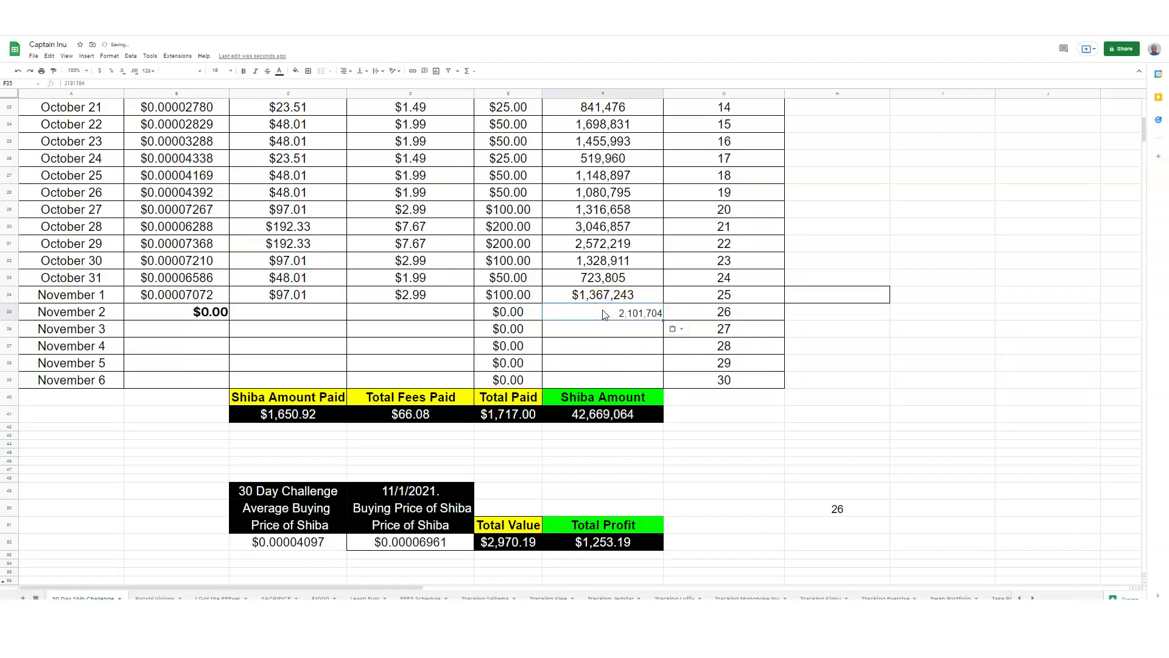
key("ctrl+Tab")
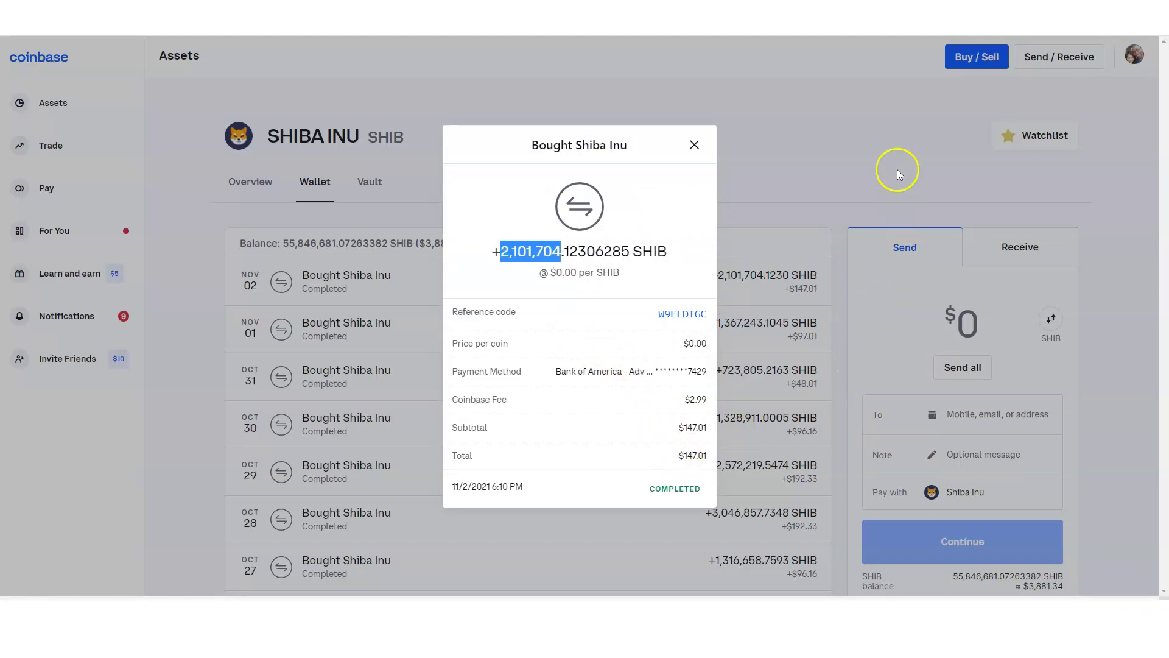
key("ctrl+Tab")
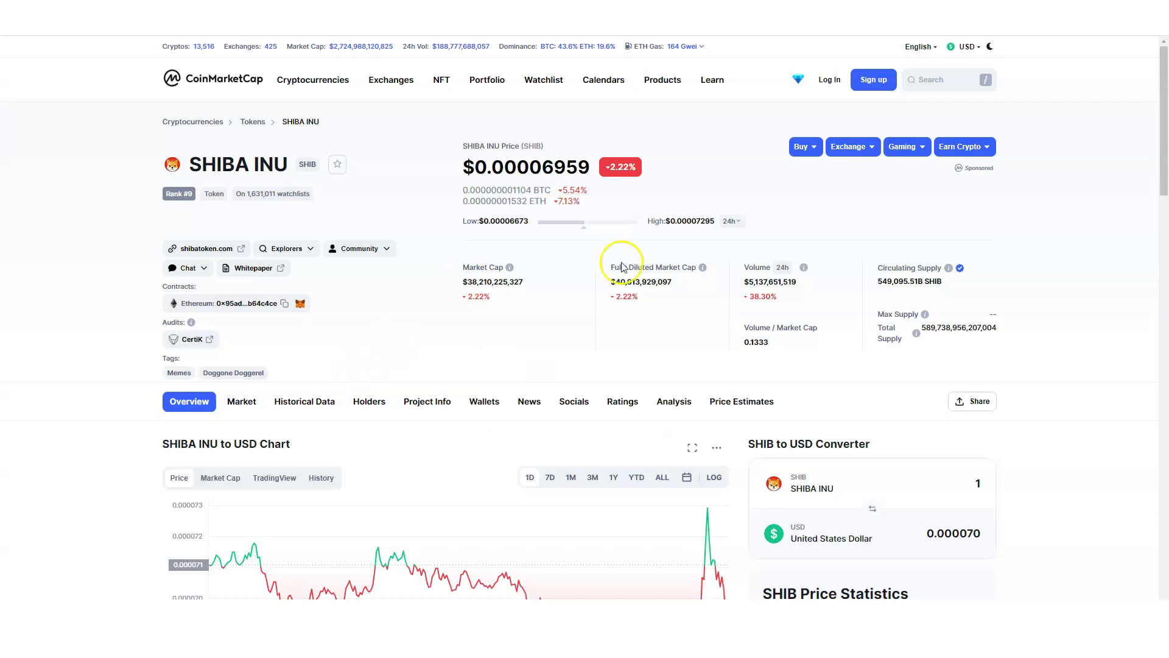
Enter 147.01 as November 2's amount paid and 2.99 as its fee
key("ctrl+Tab")
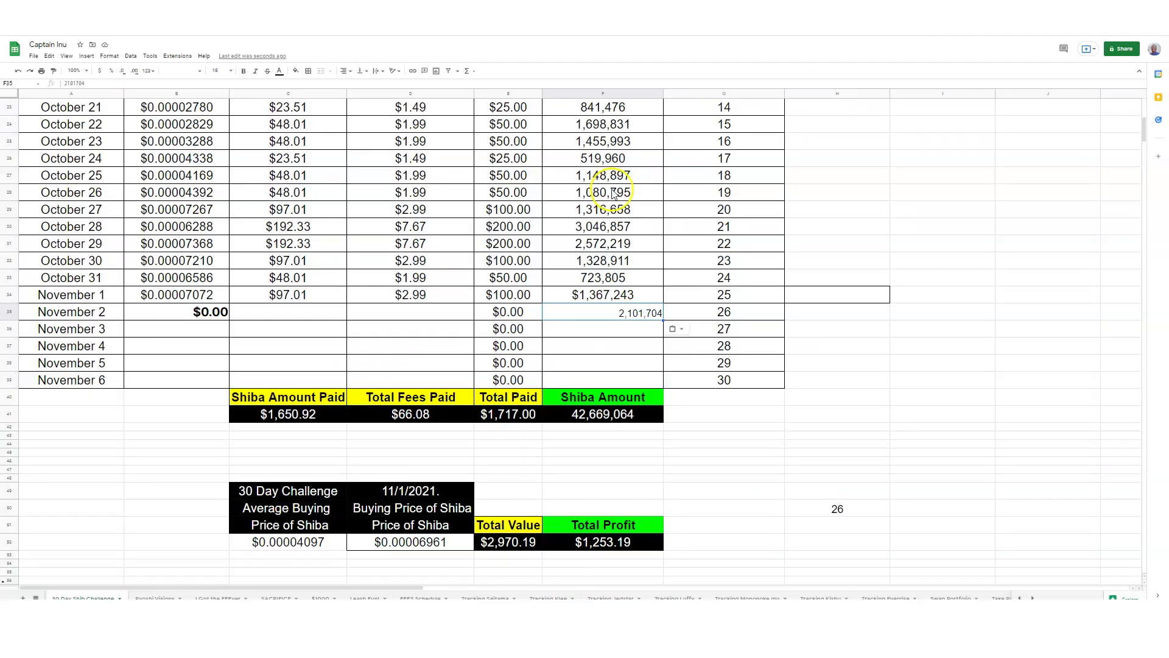
left_click(312, 312)
type("147.01")
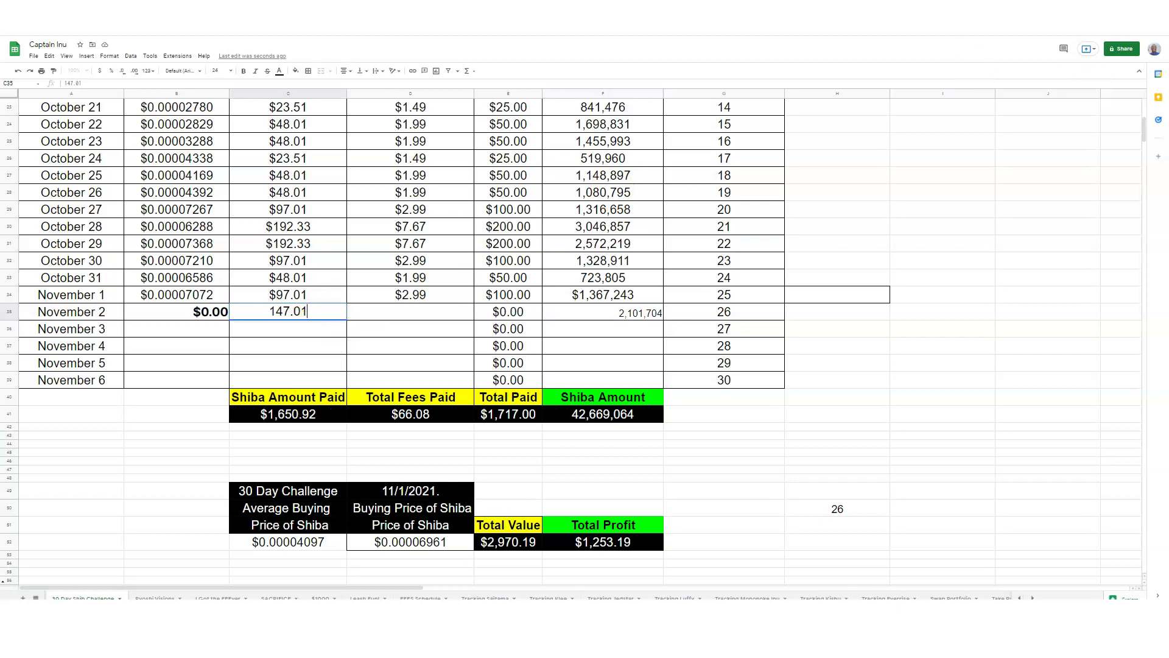
key("ctrl+Tab")
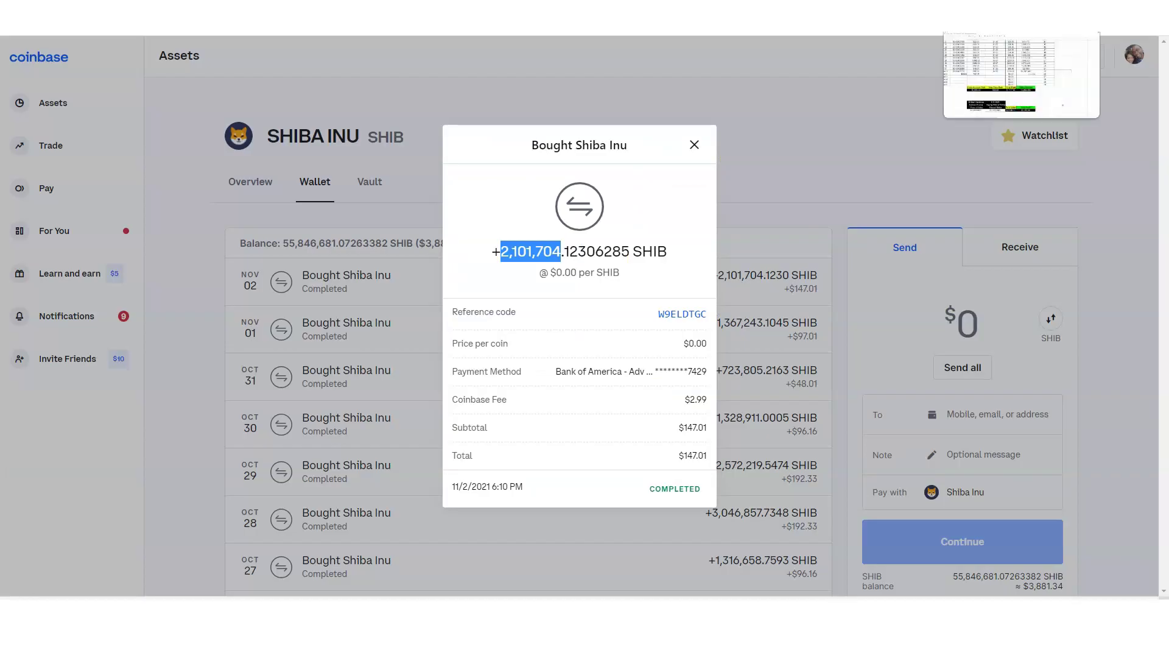
key("ctrl+shift+Tab")
left_click(397, 312)
type("2")
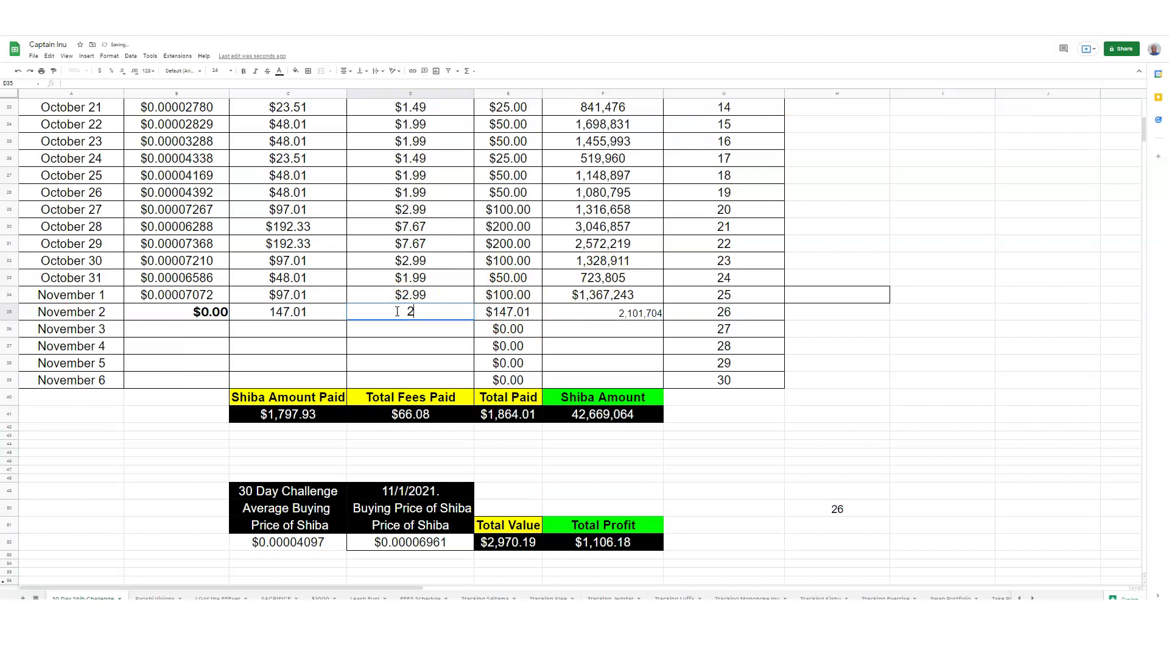
type(".99")
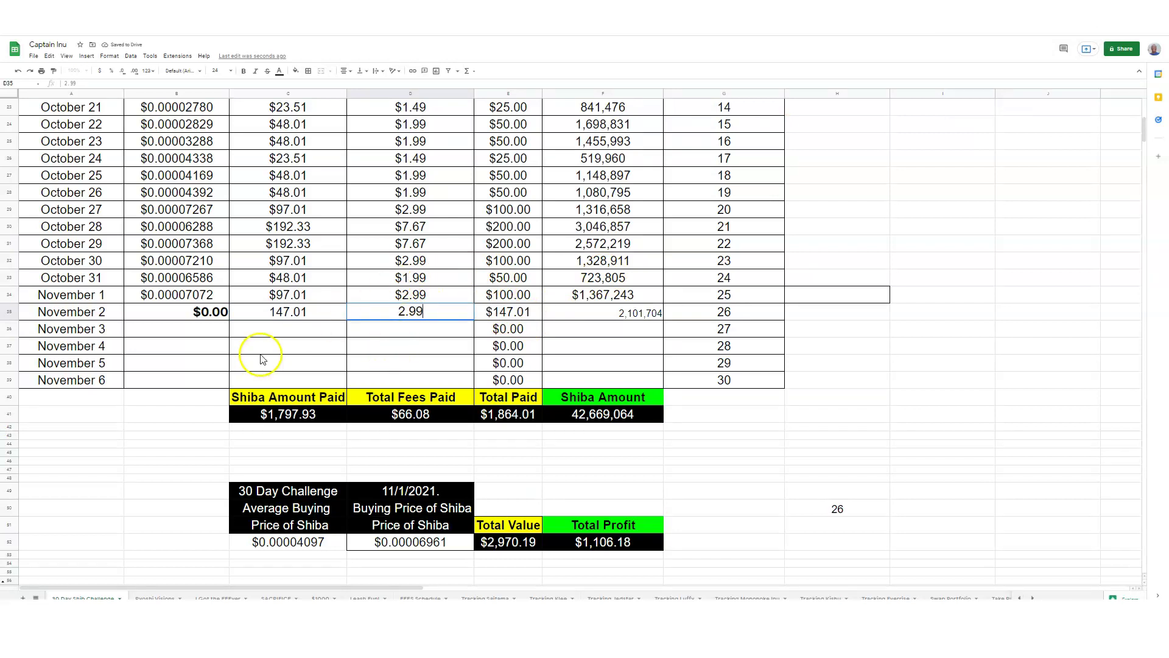
left_click(260, 347)
Paint November 1's row formatting onto the November 2 row B35:F35
left_click_drag(161, 289, 626, 298)
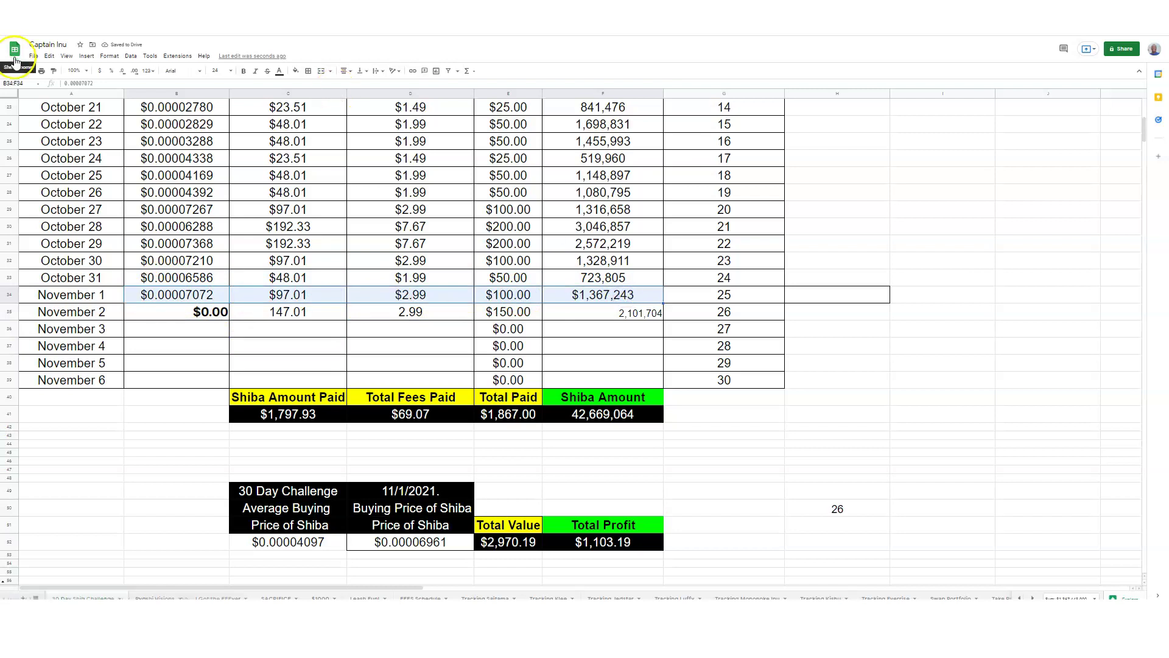
left_click(53, 71)
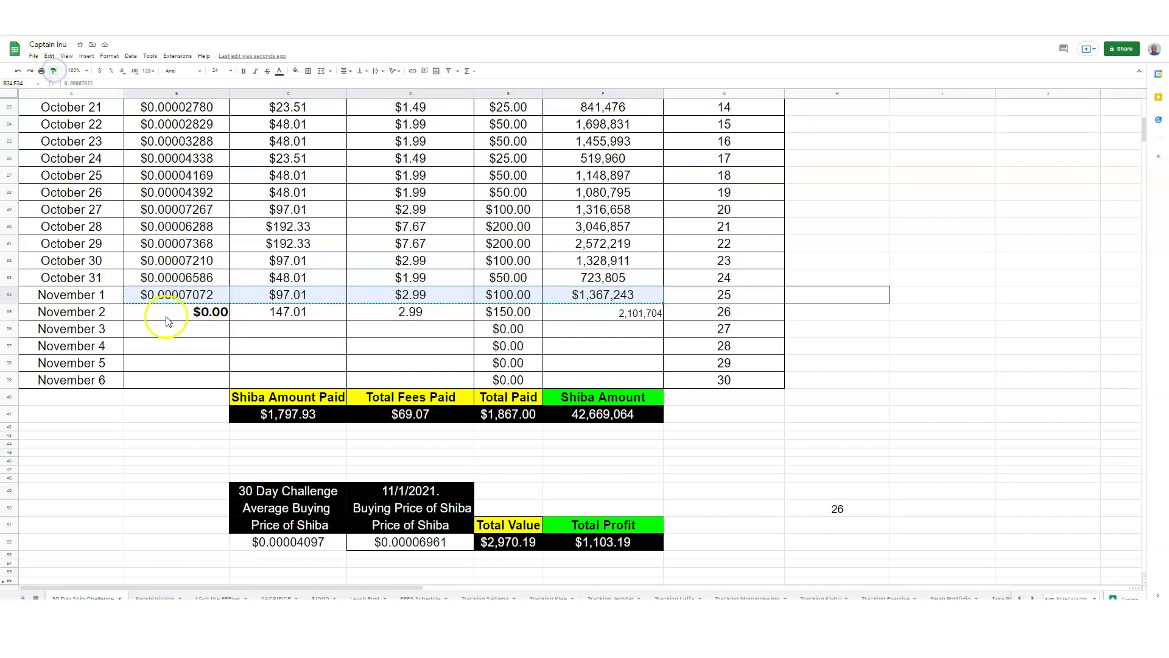
mouse_move(164, 312)
left_mouse_down()
mouse_move(457, 308)
mouse_move(641, 325)
left_mouse_up()
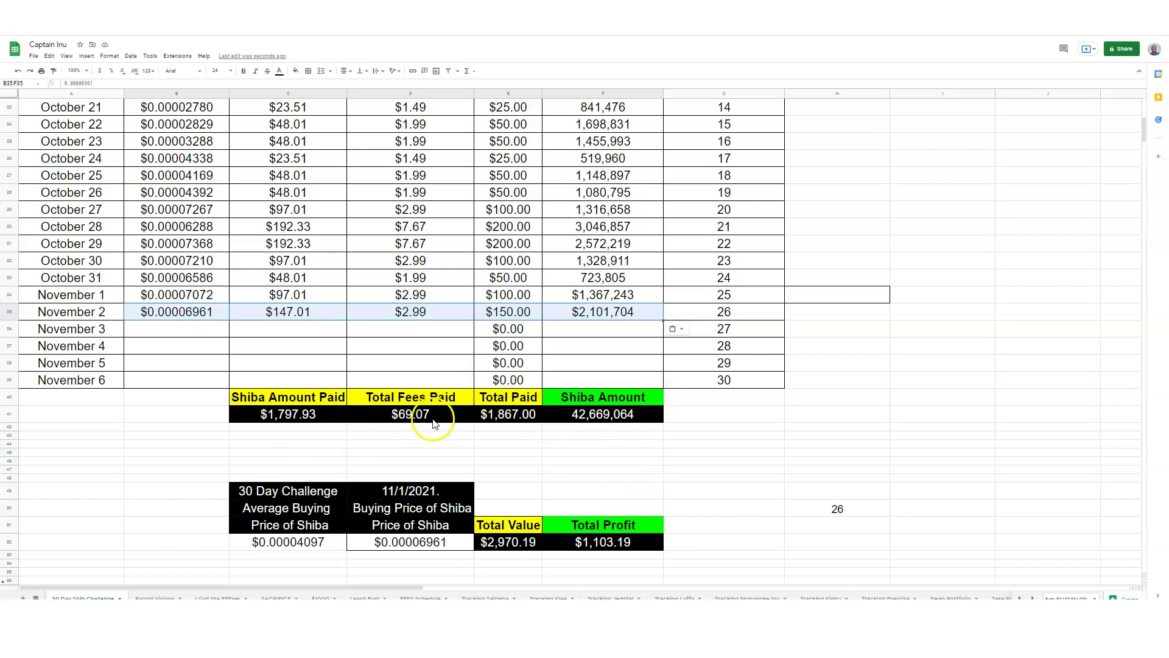
Change the buying-price date in D49 from 11/1/2021. to 11/2/2021
left_click(408, 489)
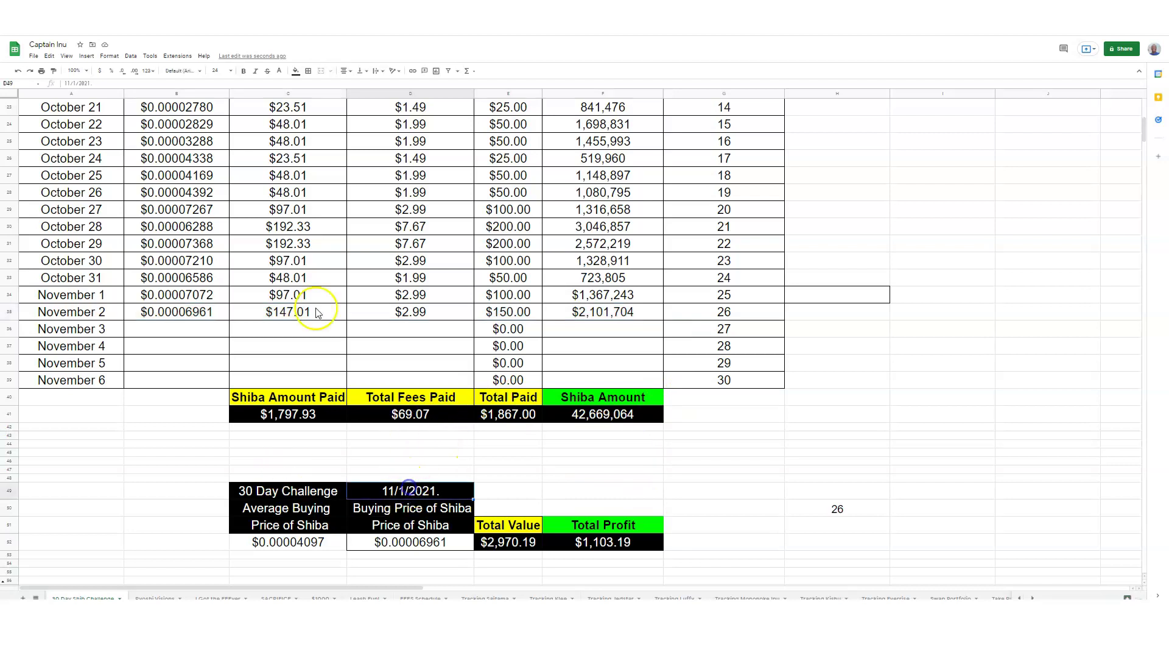
left_click(76, 82)
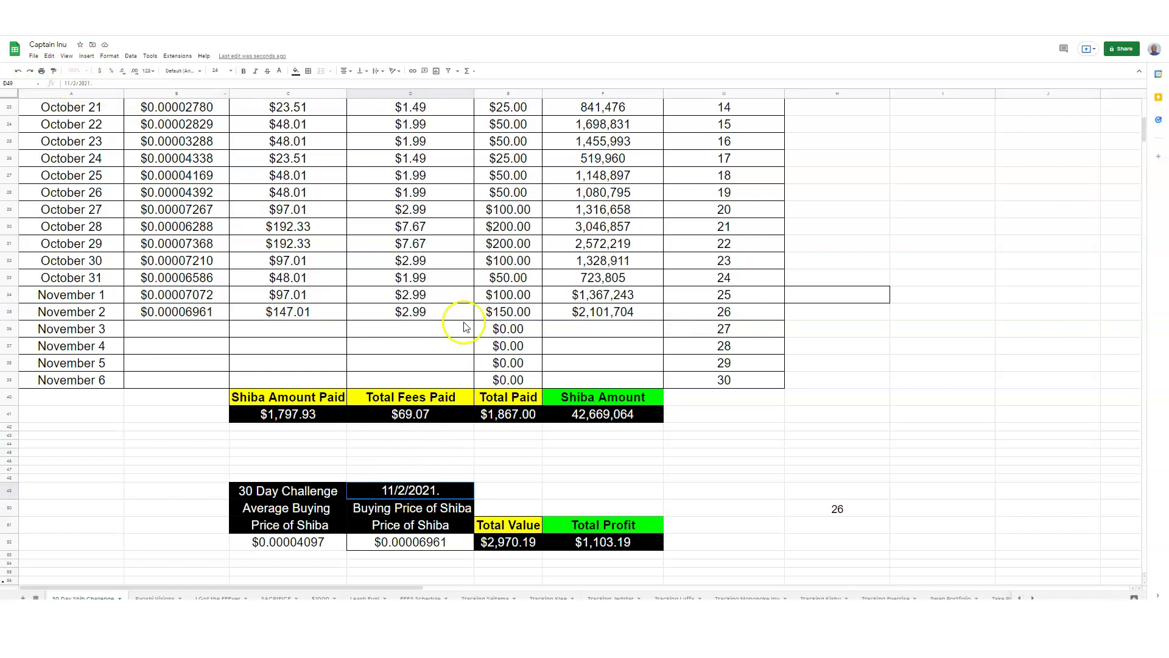
left_click(975, 380)
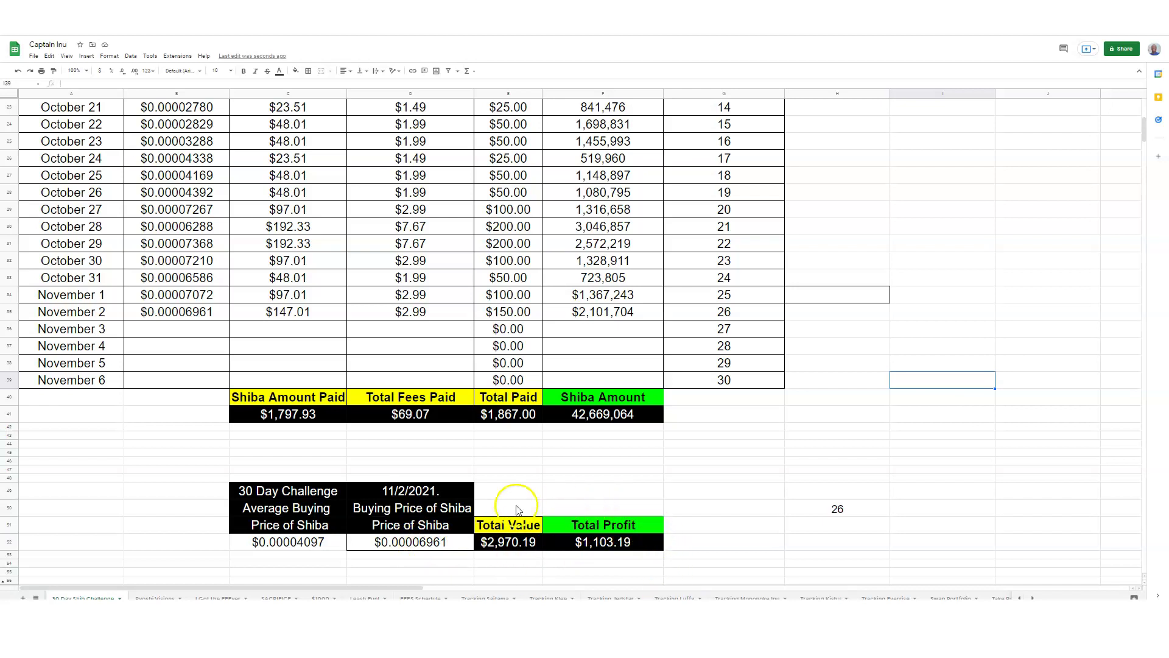
scroll(396, 436, "up", 5)
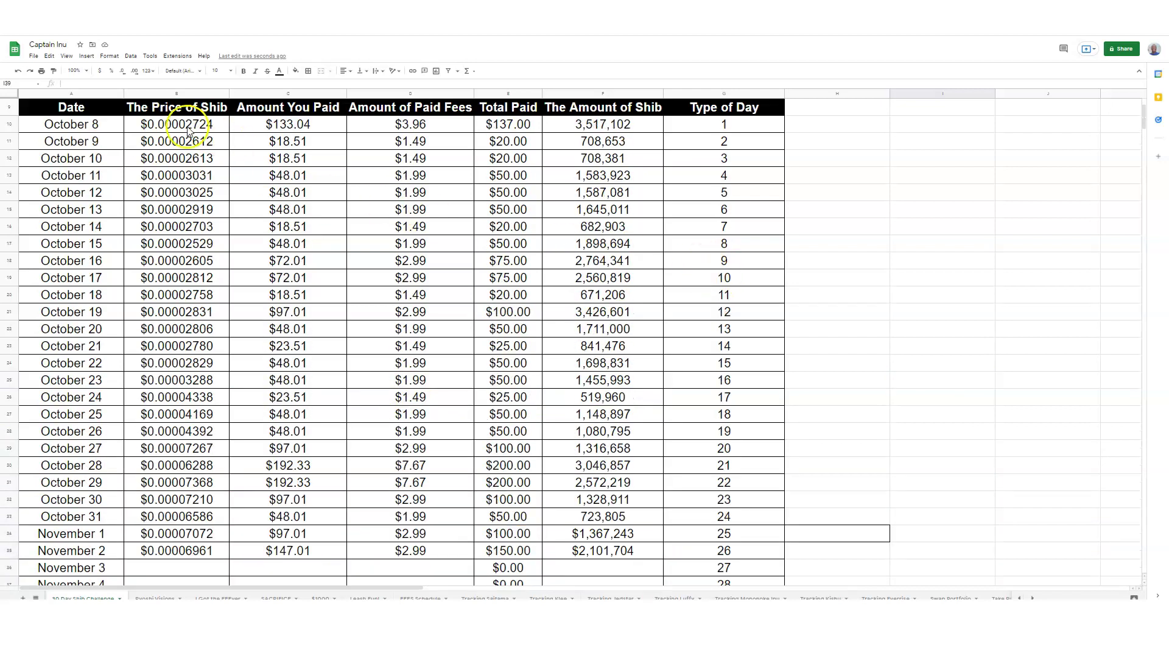
mouse_move(89, 125)
left_mouse_down()
mouse_move(339, 308)
mouse_move(501, 381)
mouse_move(749, 397)
mouse_move(756, 432)
left_mouse_up()
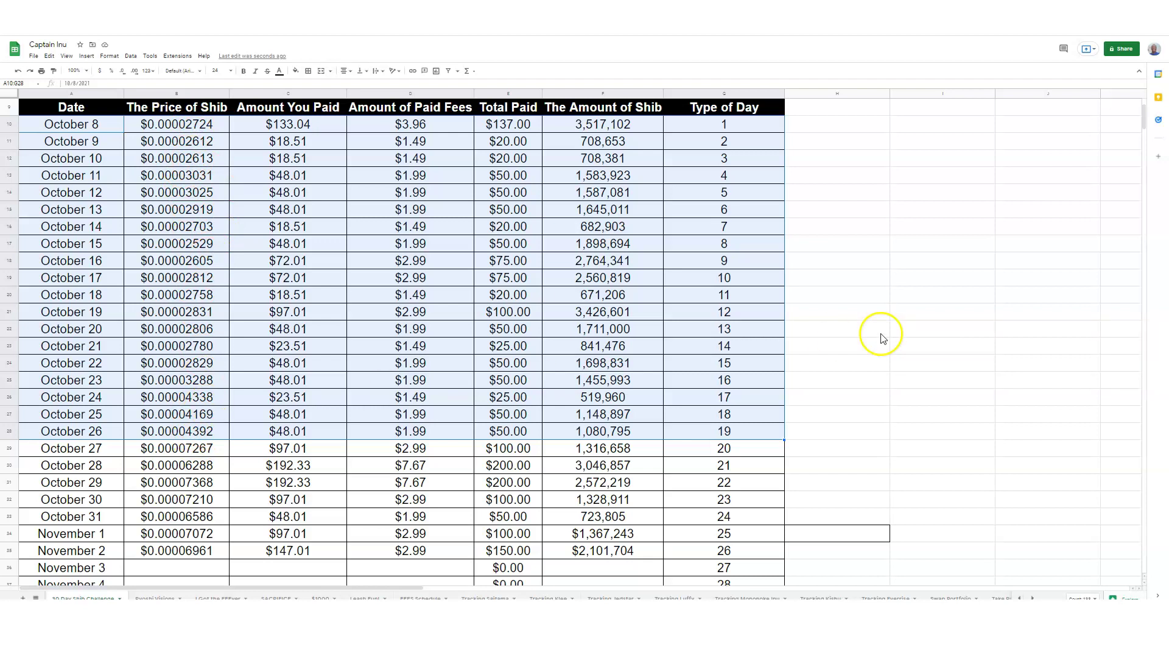
scroll(886, 331, "down", 3)
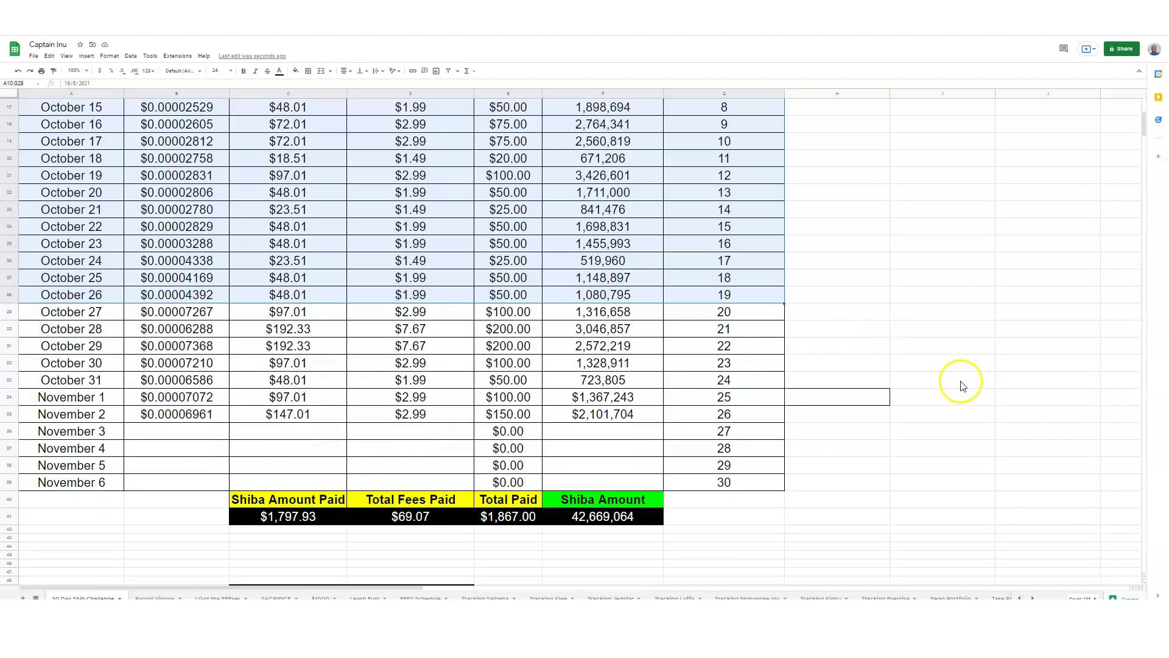
scroll(960, 384, "down", 4)
scroll(361, 194, "up", 1)
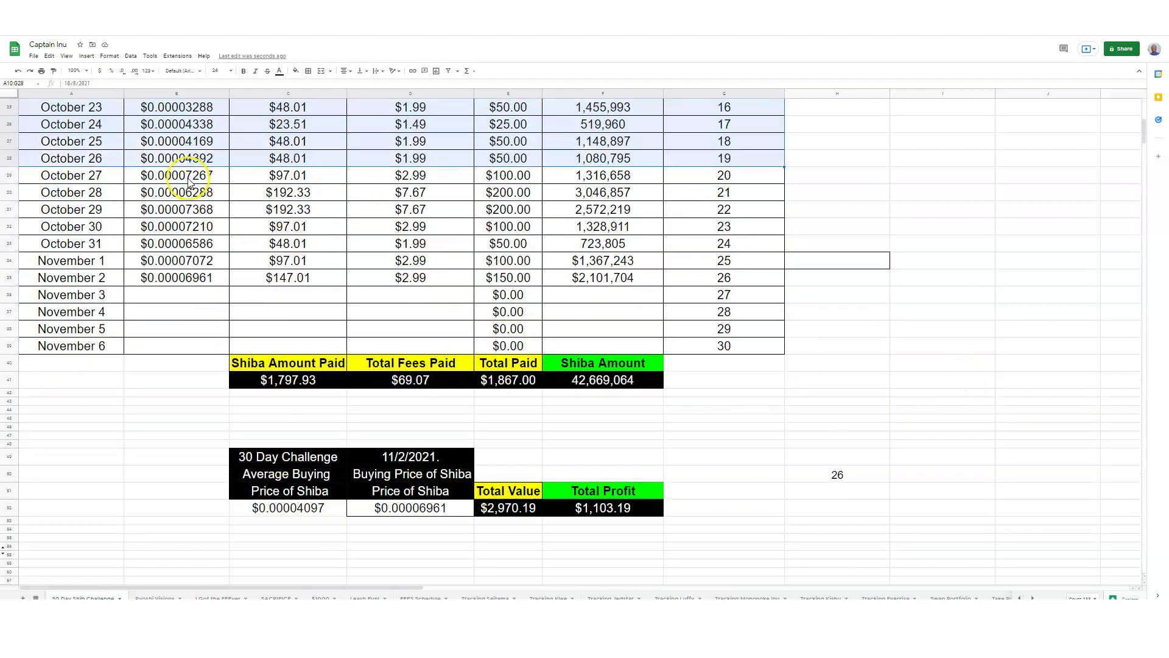